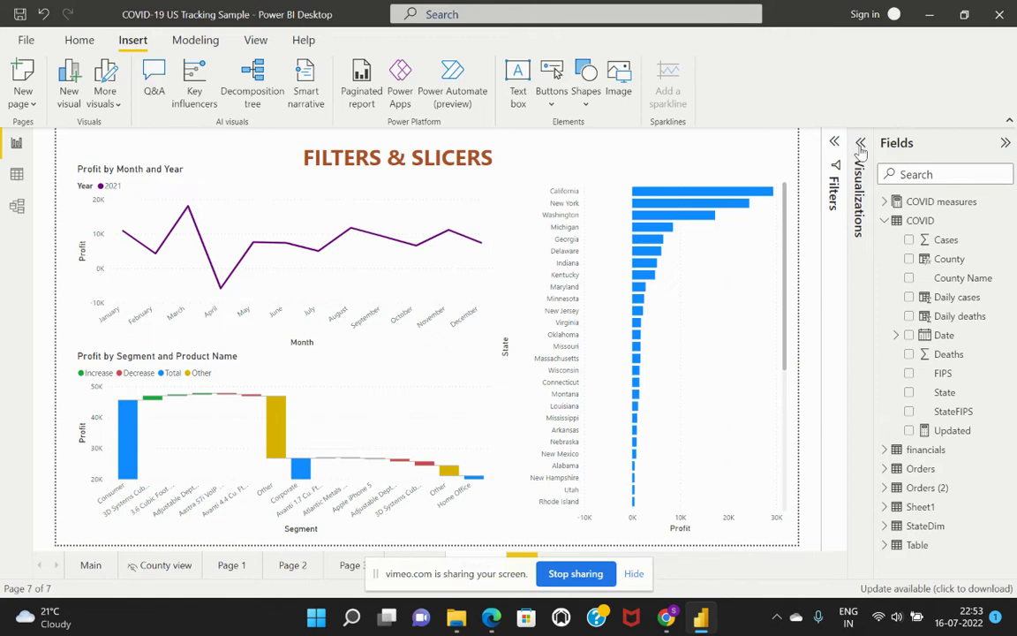
# Add a slicer based on the COVID table's Date field and place it above the State profit bar chart
pyautogui.click(834, 143)
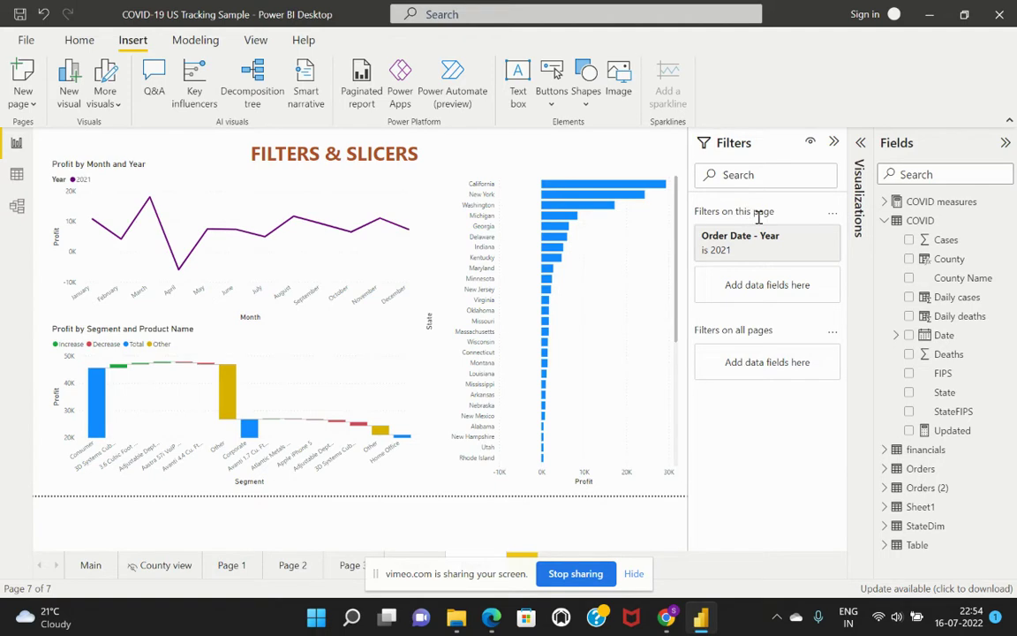
pyautogui.click(835, 143)
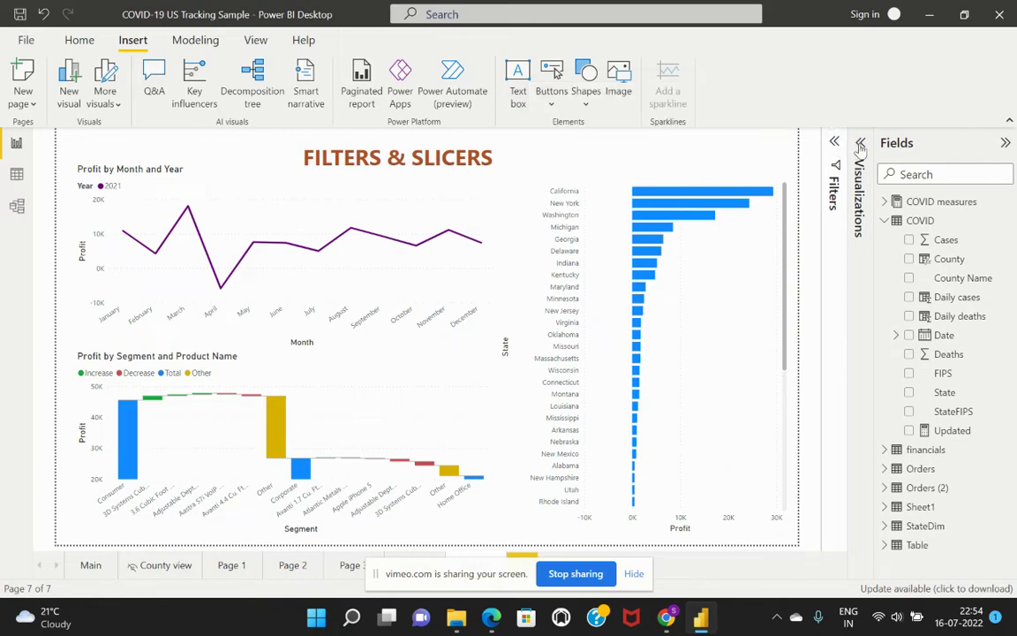
pyautogui.click(860, 144)
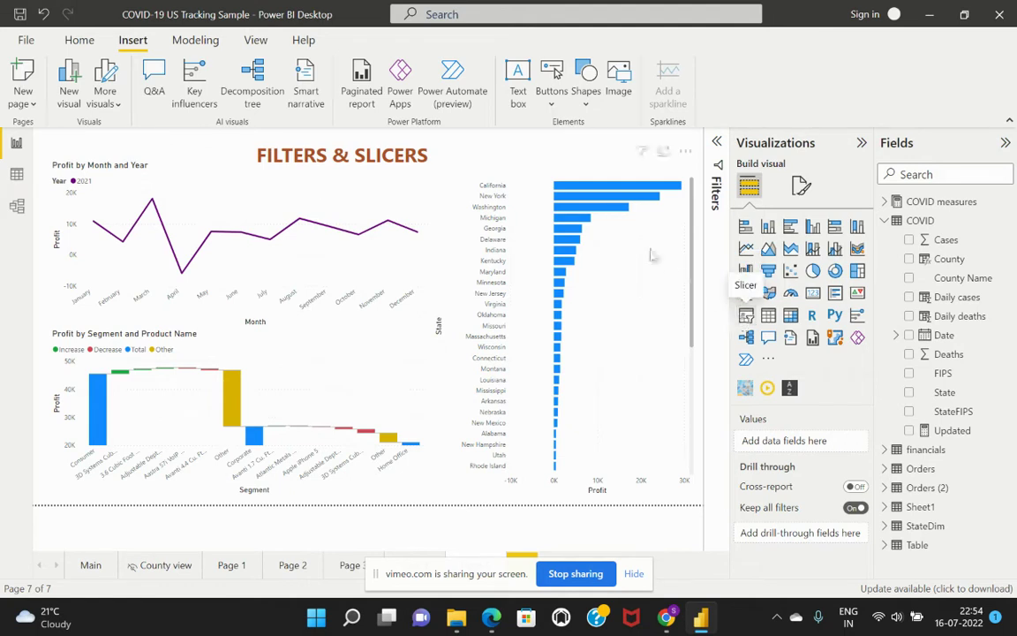
pyautogui.click(747, 315)
pyautogui.moveTo(146, 190); pyautogui.dragTo(556, 156)
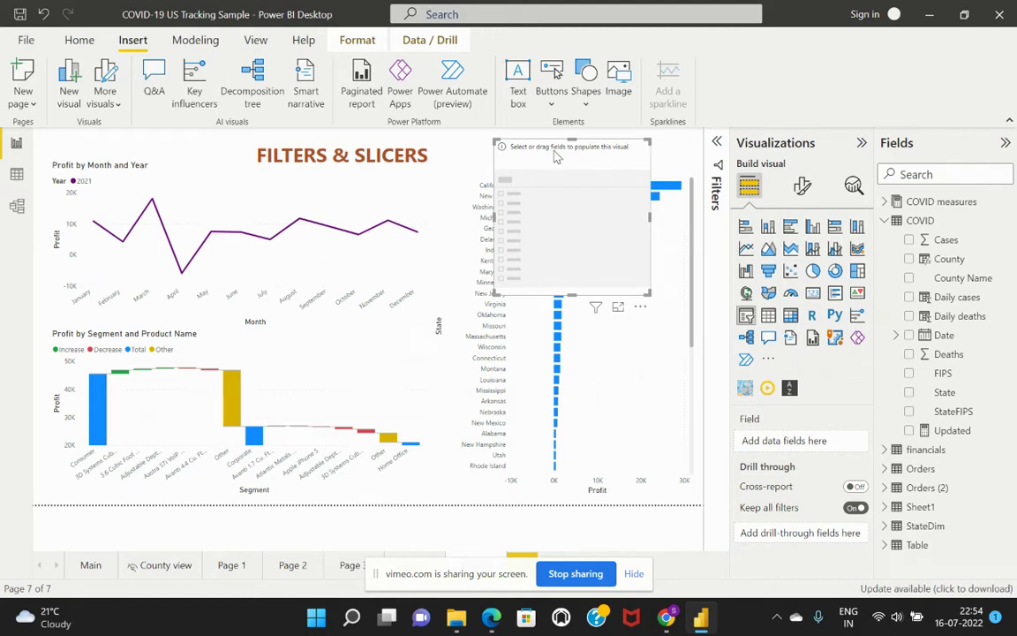
pyautogui.click(909, 337)
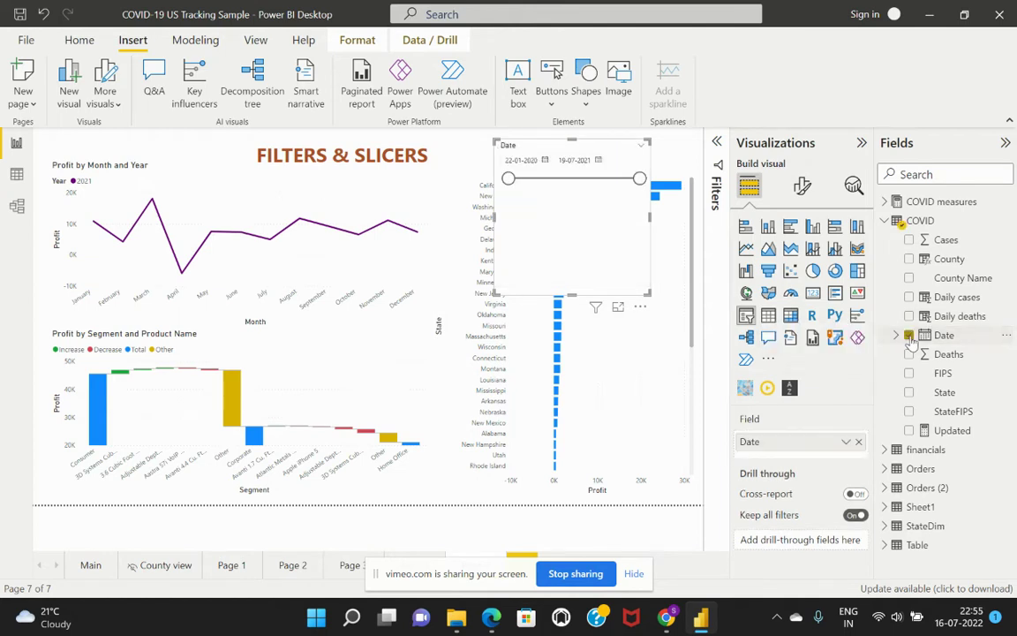
# Reduce the Date slicer's height and reposition it above the State profit bar chart
pyautogui.moveTo(587, 272); pyautogui.dragTo(652, 204)
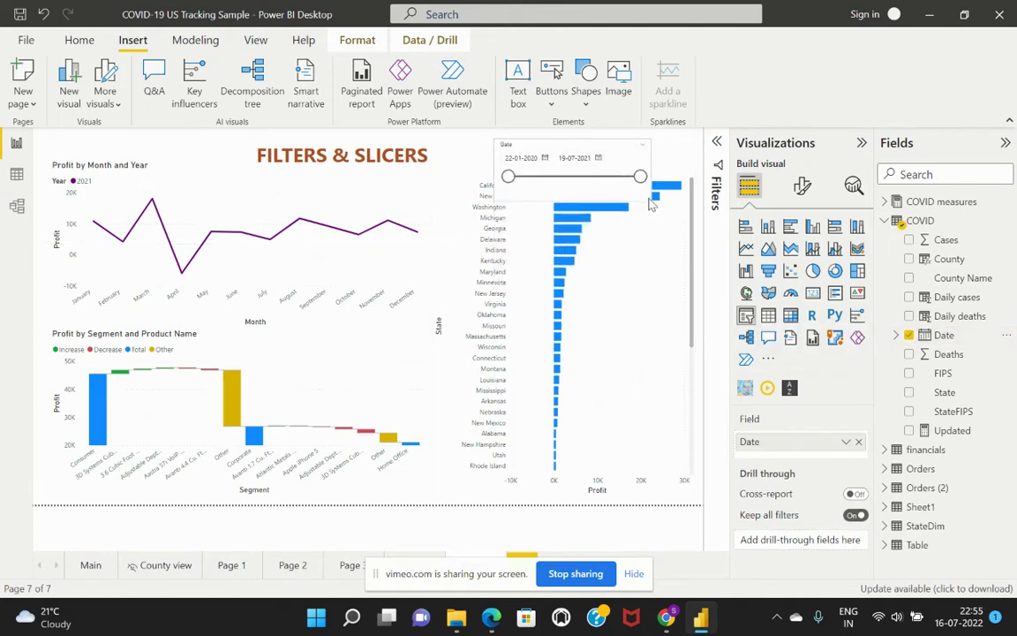
pyautogui.moveTo(604, 152); pyautogui.dragTo(553, 151)
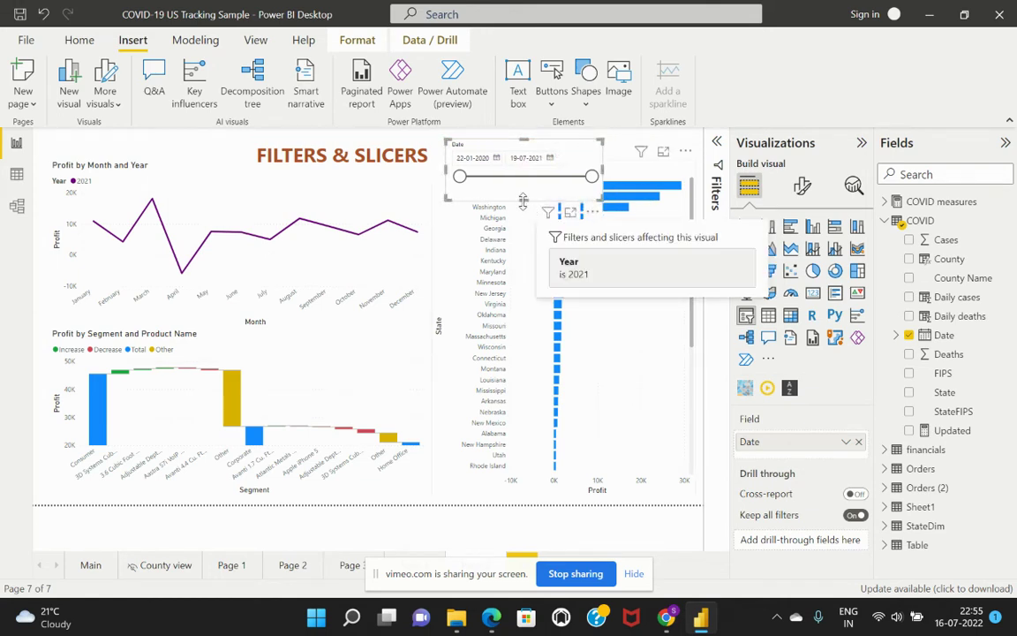
pyautogui.moveTo(524, 200); pyautogui.dragTo(524, 189)
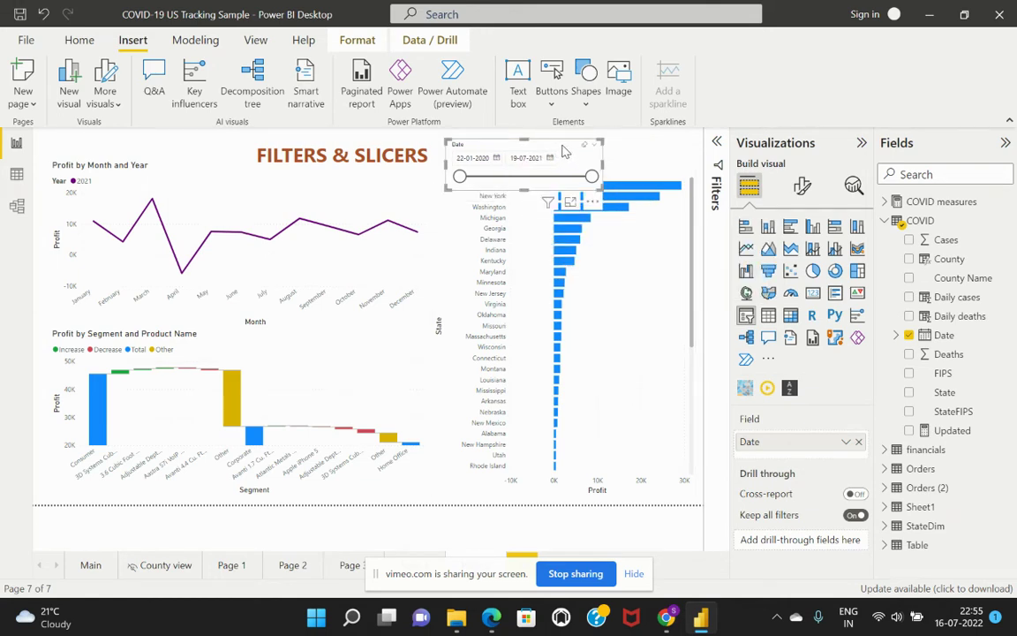
pyautogui.moveTo(567, 154); pyautogui.dragTo(598, 151)
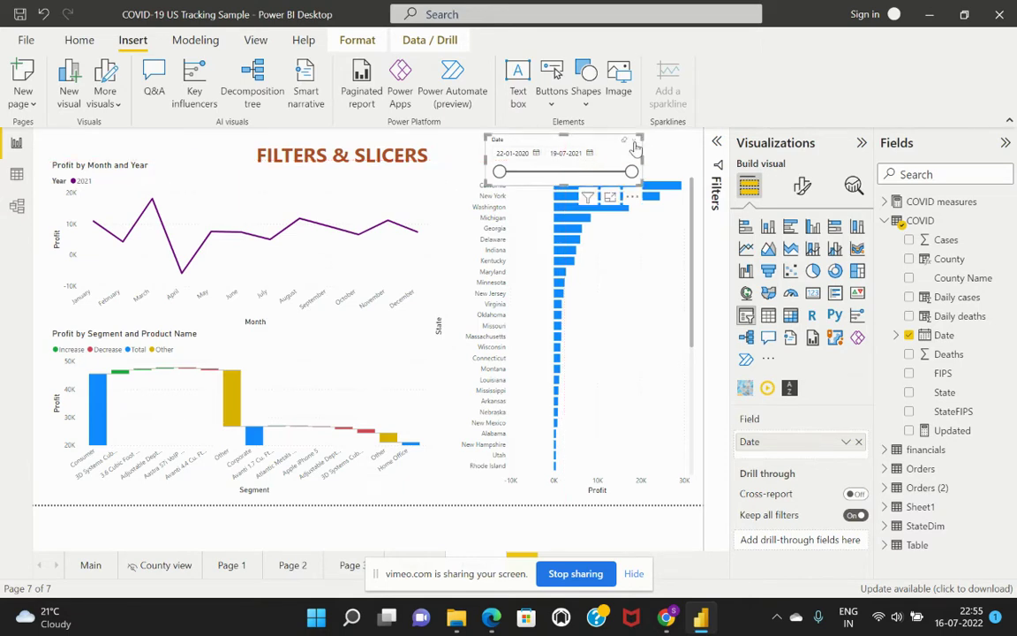
# Change the Date slicer's style to Dropdown and check its list of dates
pyautogui.click(636, 148)
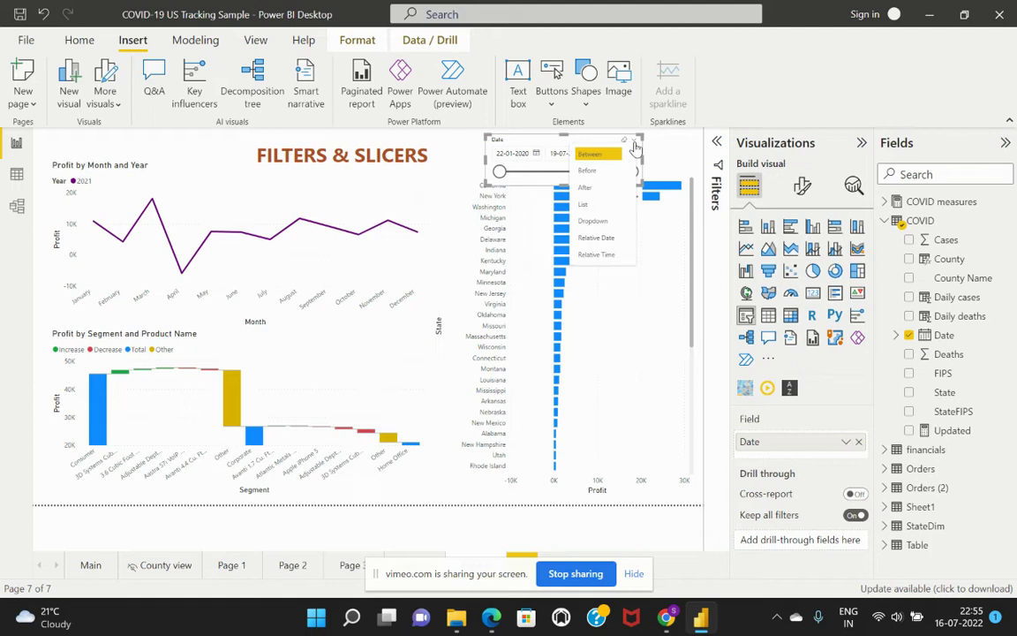
pyautogui.click(596, 227)
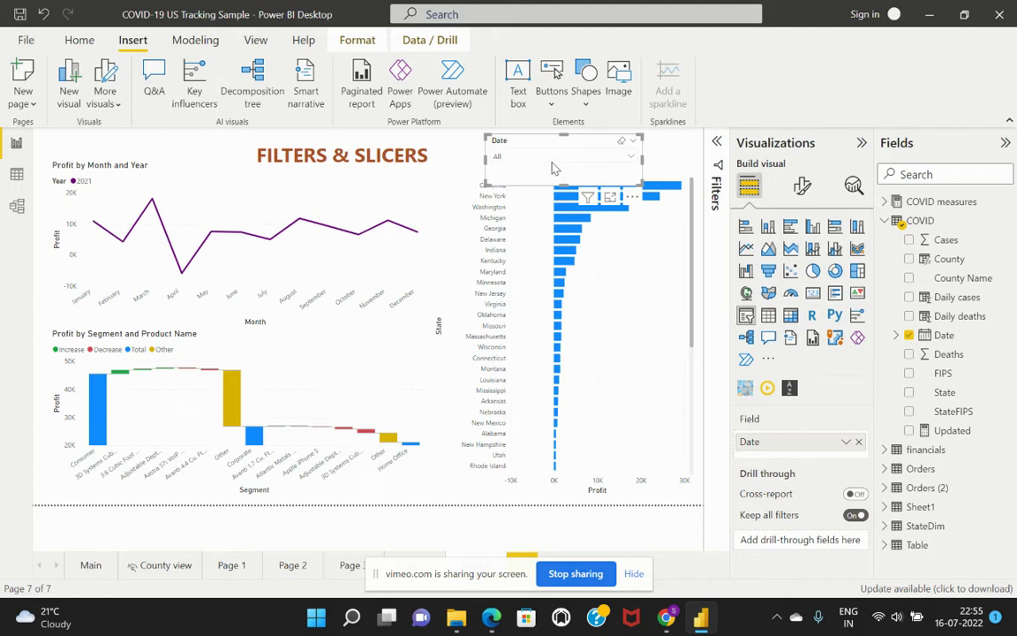
pyautogui.click(628, 160)
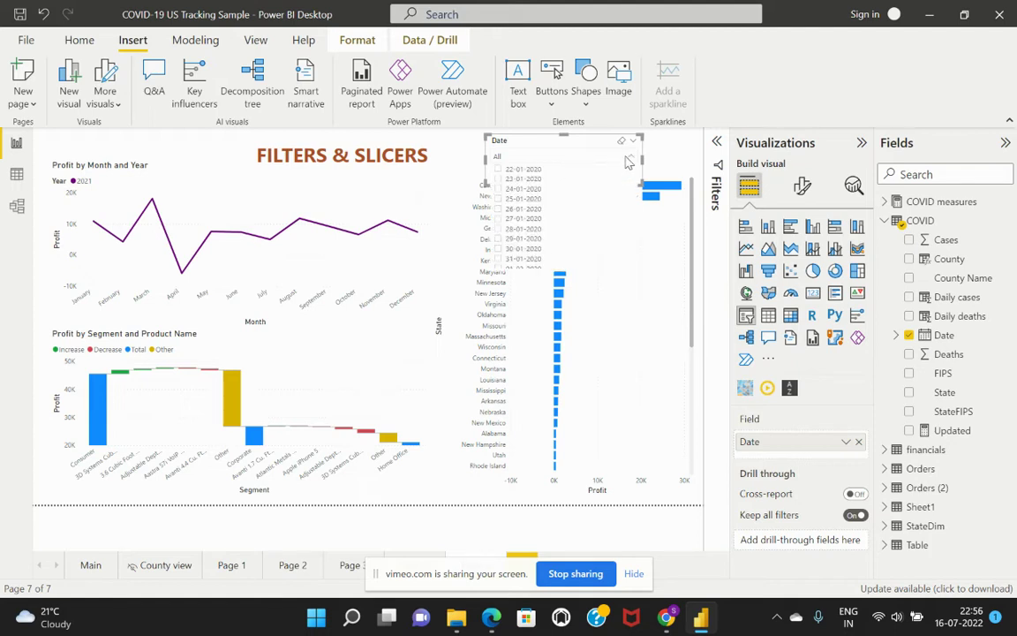
pyautogui.click(628, 160)
pyautogui.click(633, 140)
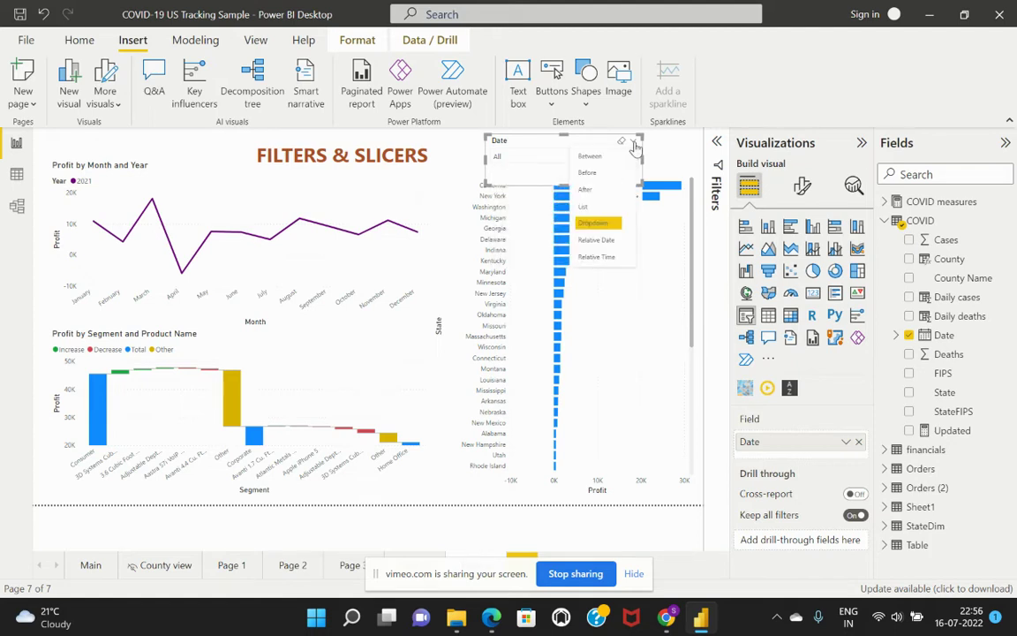
pyautogui.click(610, 226)
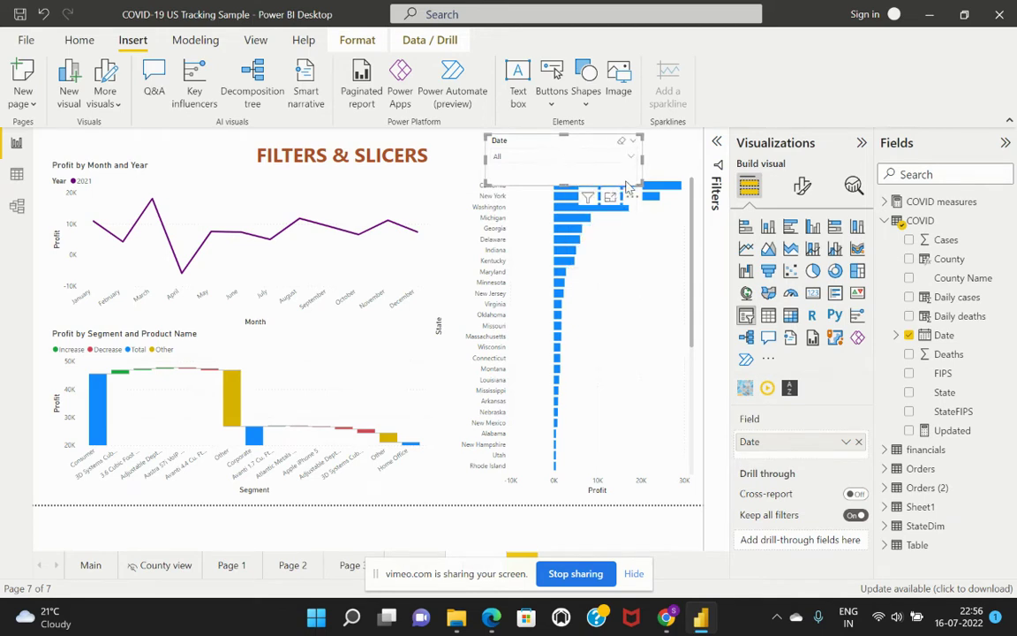
# Shrink the Date dropdown slicer slightly and move it closer to the FILTERS & SLICERS title
pyautogui.moveTo(636, 179); pyautogui.dragTo(621, 174)
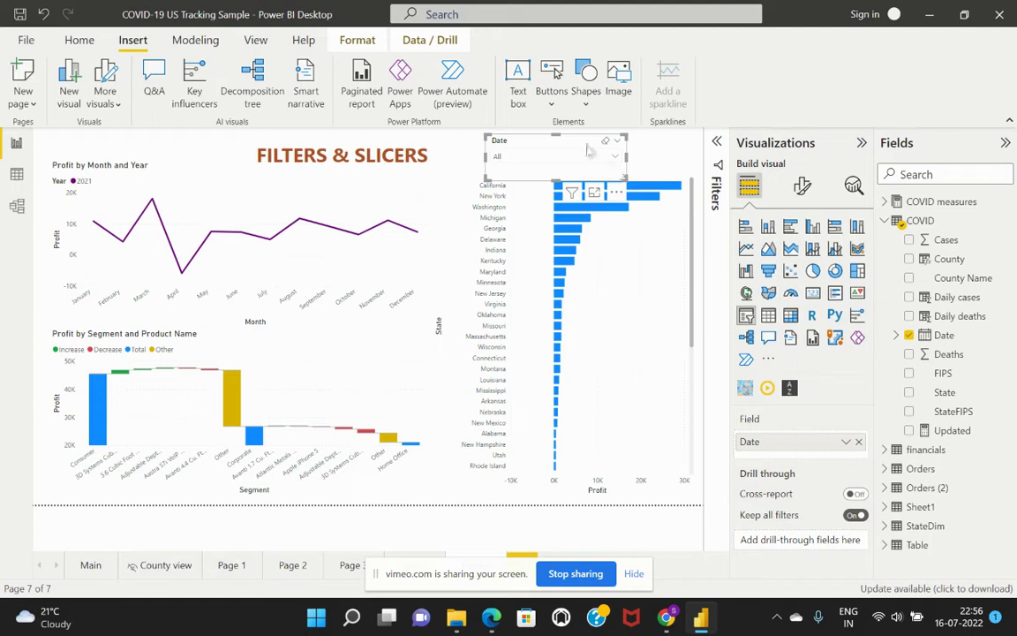
pyautogui.moveTo(491, 129); pyautogui.dragTo(513, 142)
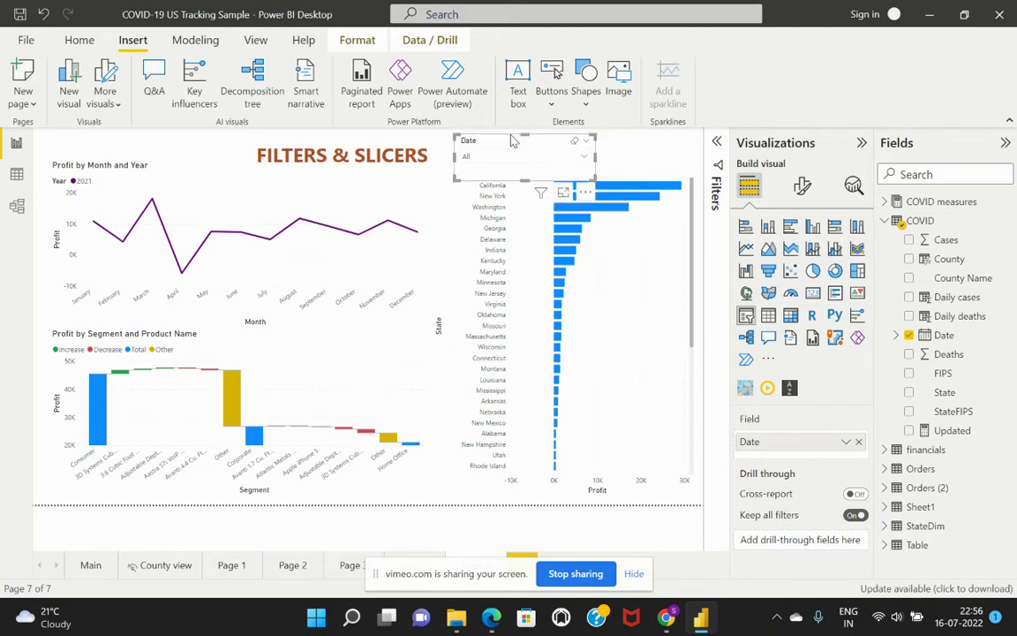
pyautogui.click(658, 156)
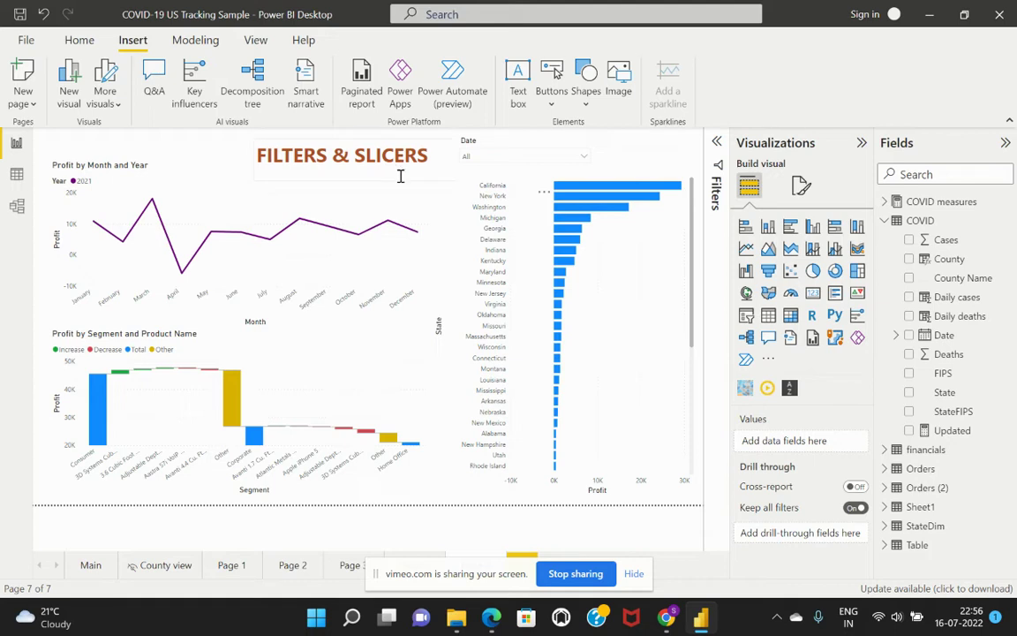
# Switch the page-level Order Date - Year filter to Advanced filtering and review its available comparison conditions
pyautogui.click(717, 157)
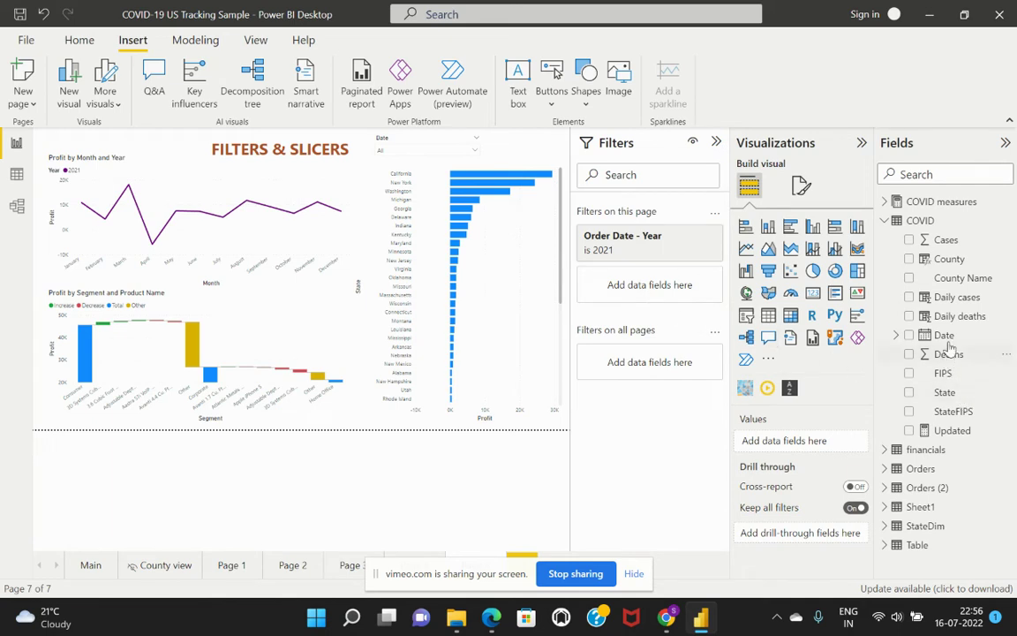
pyautogui.moveTo(944, 334); pyautogui.dragTo(985, 295)
pyautogui.click(677, 236)
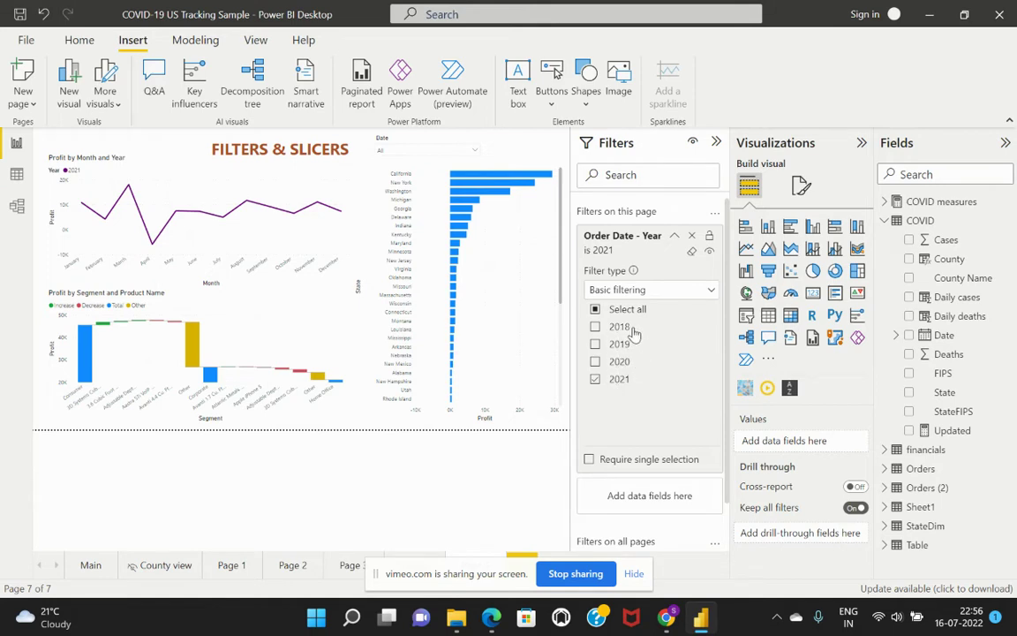
pyautogui.click(703, 297)
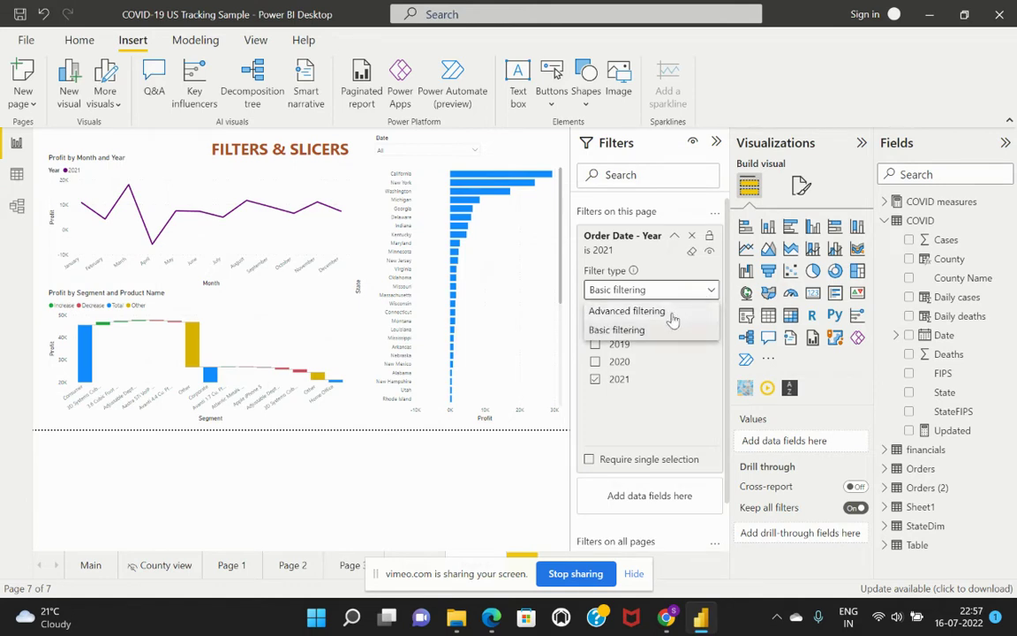
pyautogui.click(673, 314)
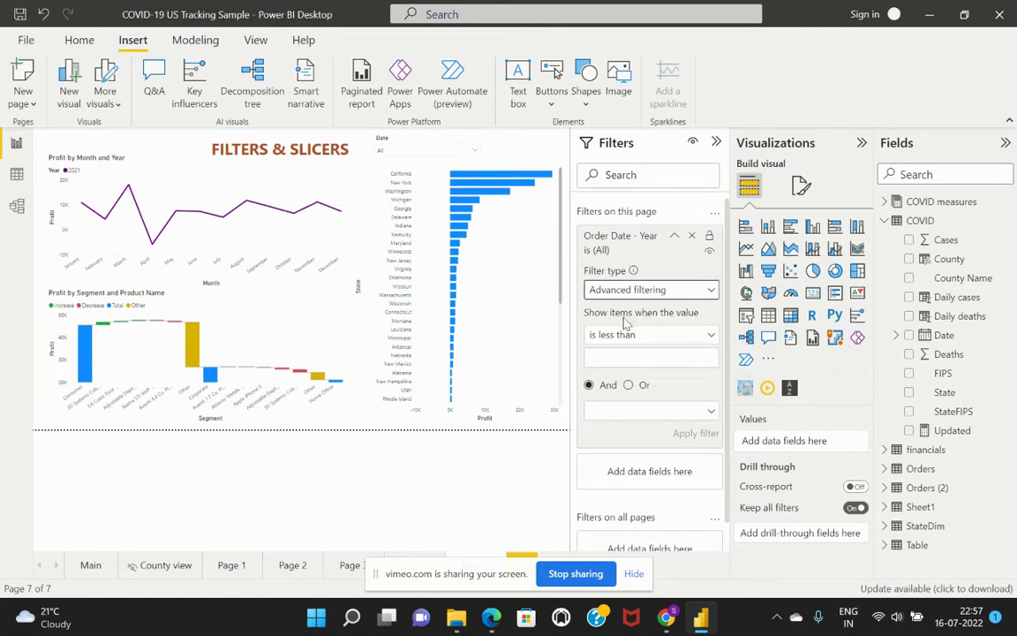
pyautogui.click(710, 339)
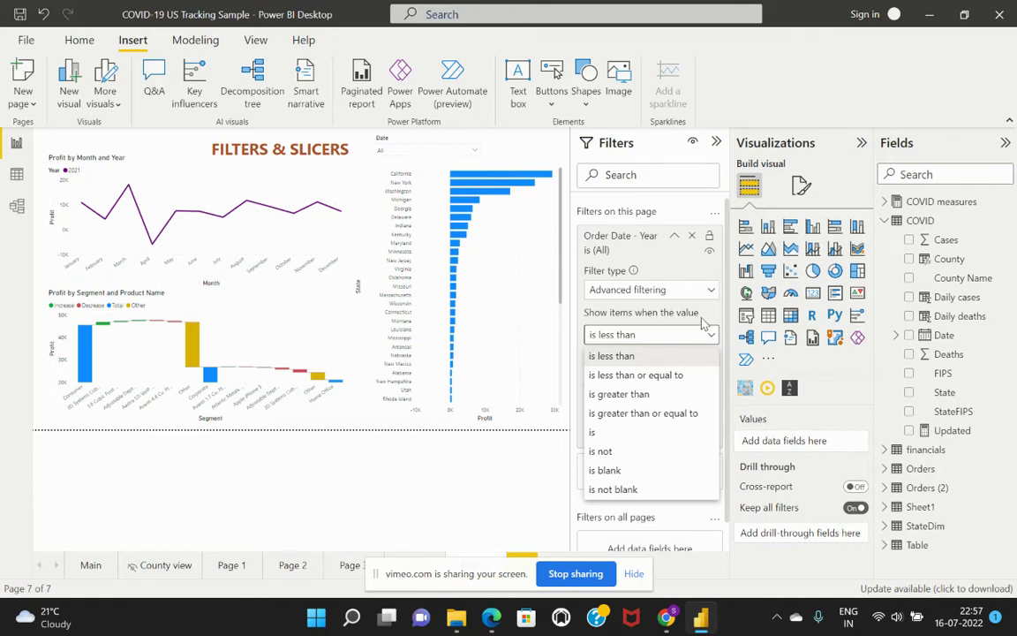
pyautogui.click(703, 320)
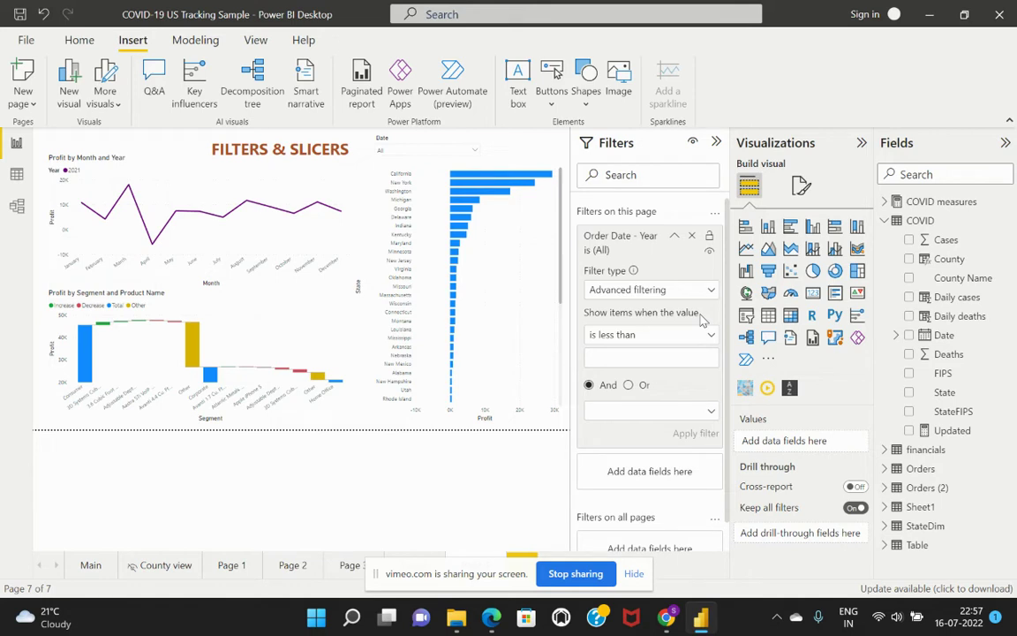
# Return the page-level Order Date - Year filter to Basic filtering and collapse its settings
pyautogui.scroll(-1, 702, 319)
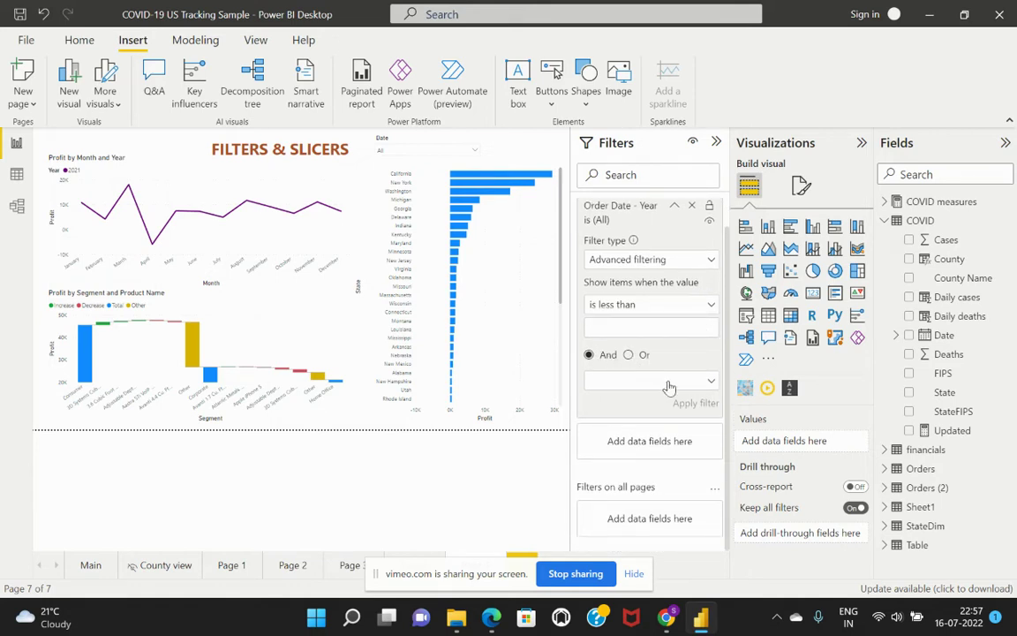
pyautogui.click(640, 259)
pyautogui.click(629, 300)
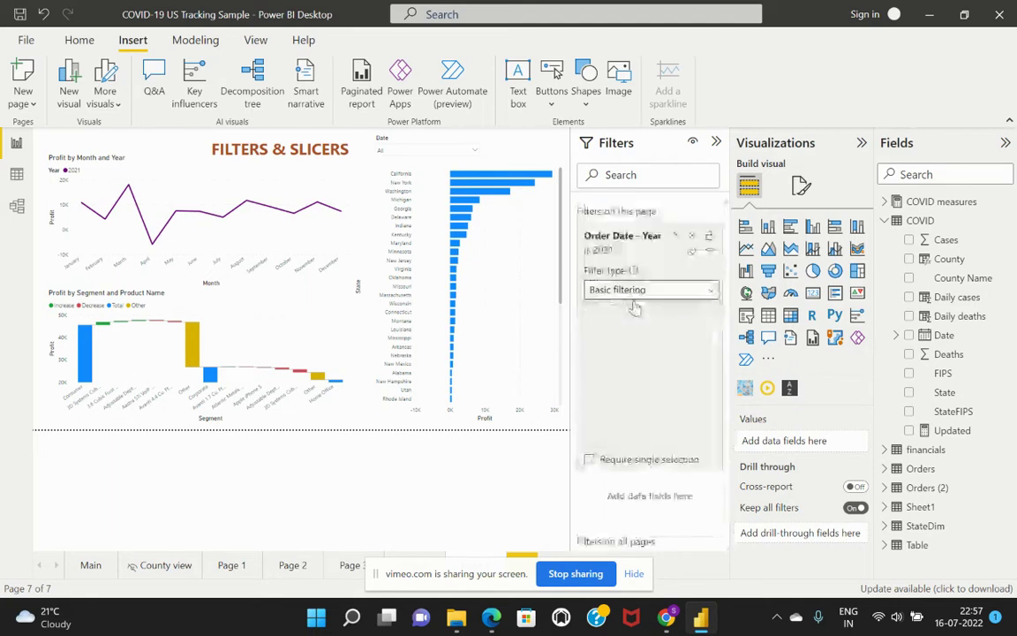
pyautogui.click(674, 236)
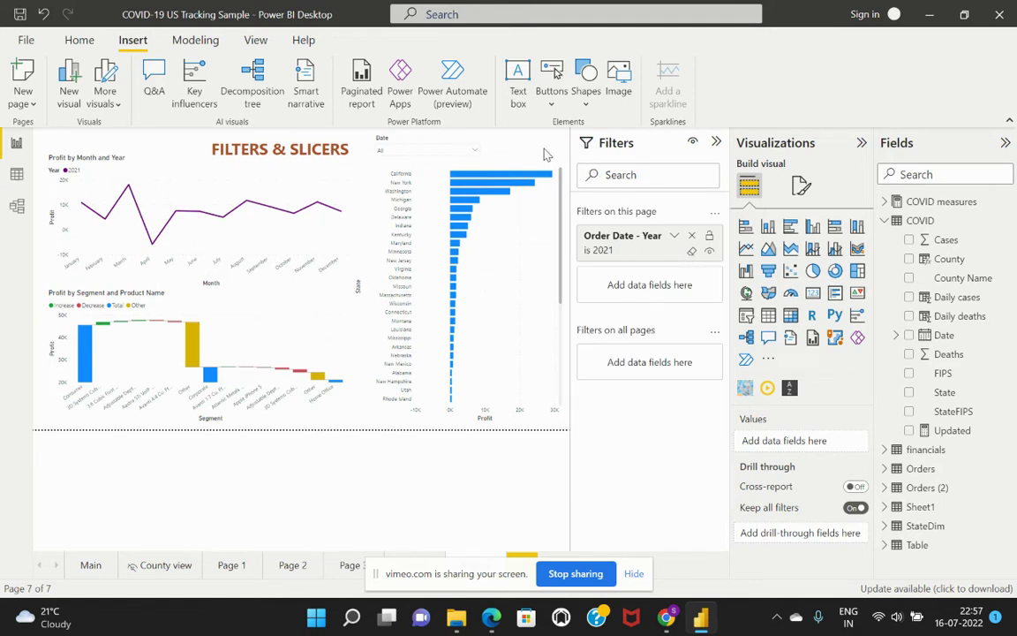
# Display the Sync slicers settings for the Date slicer and collapse the Filters settings to free up canvas space
pyautogui.click(393, 148)
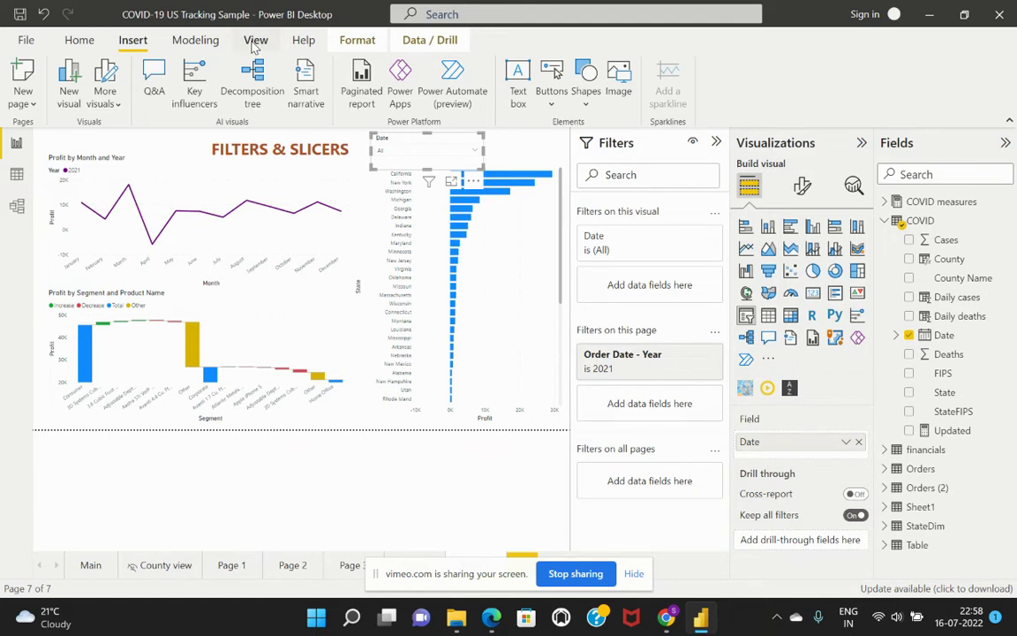
pyautogui.click(357, 39)
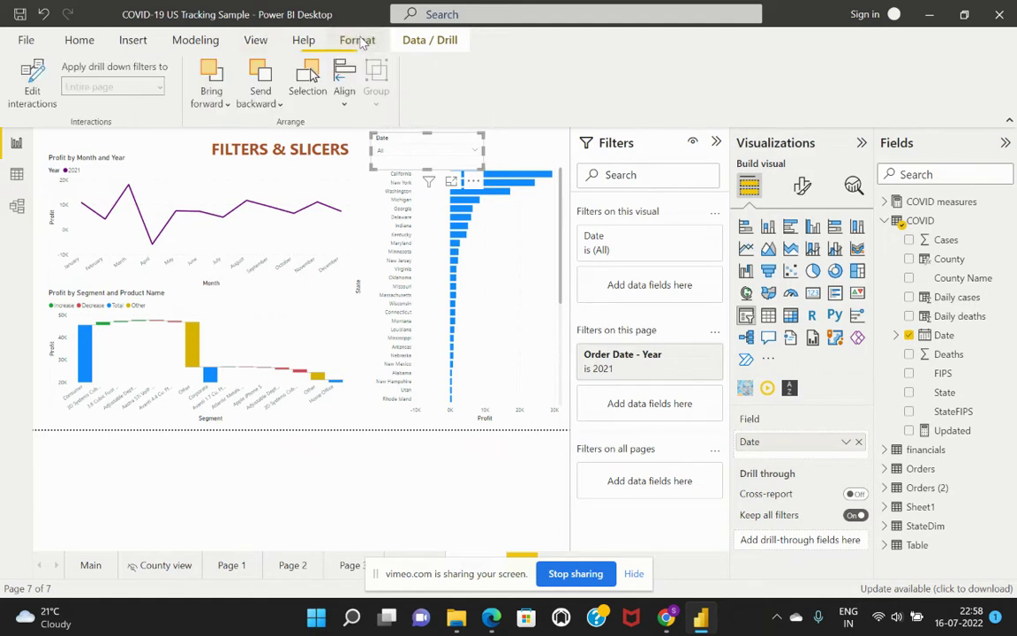
pyautogui.click(305, 42)
pyautogui.click(255, 40)
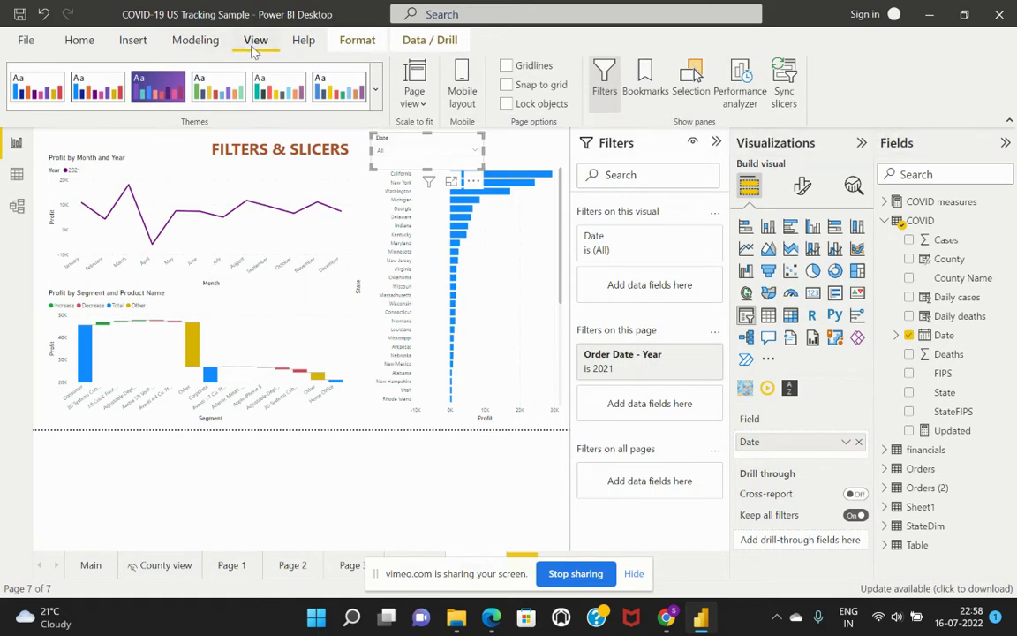
pyautogui.click(793, 104)
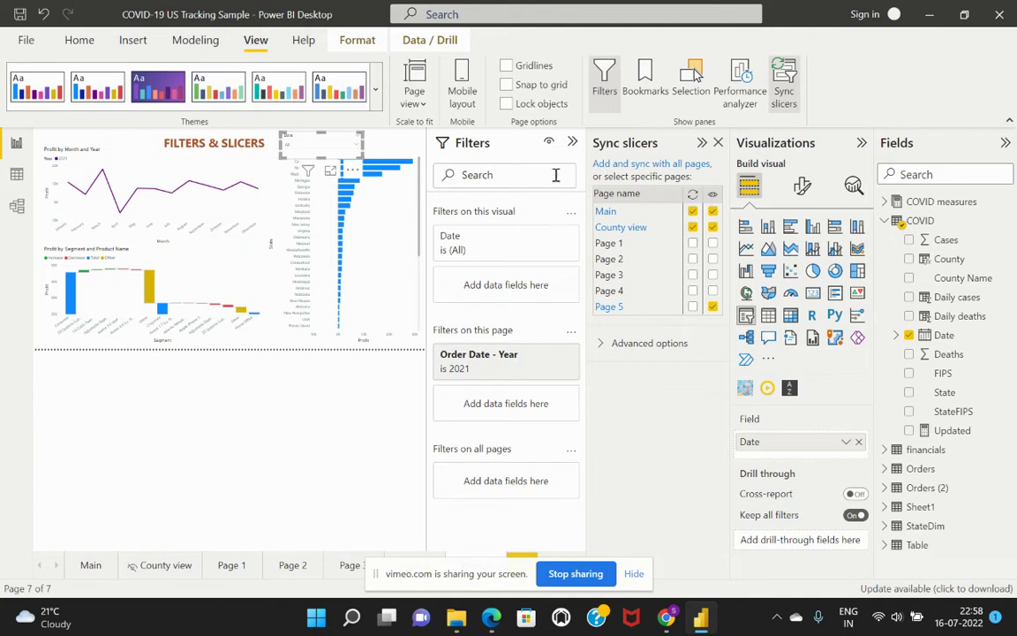
pyautogui.click(572, 142)
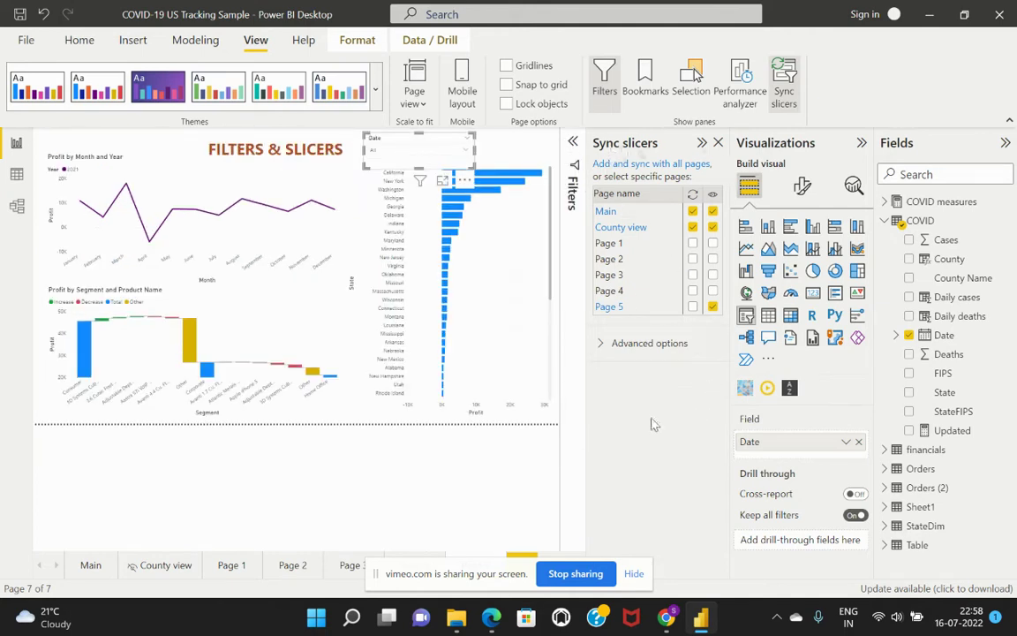
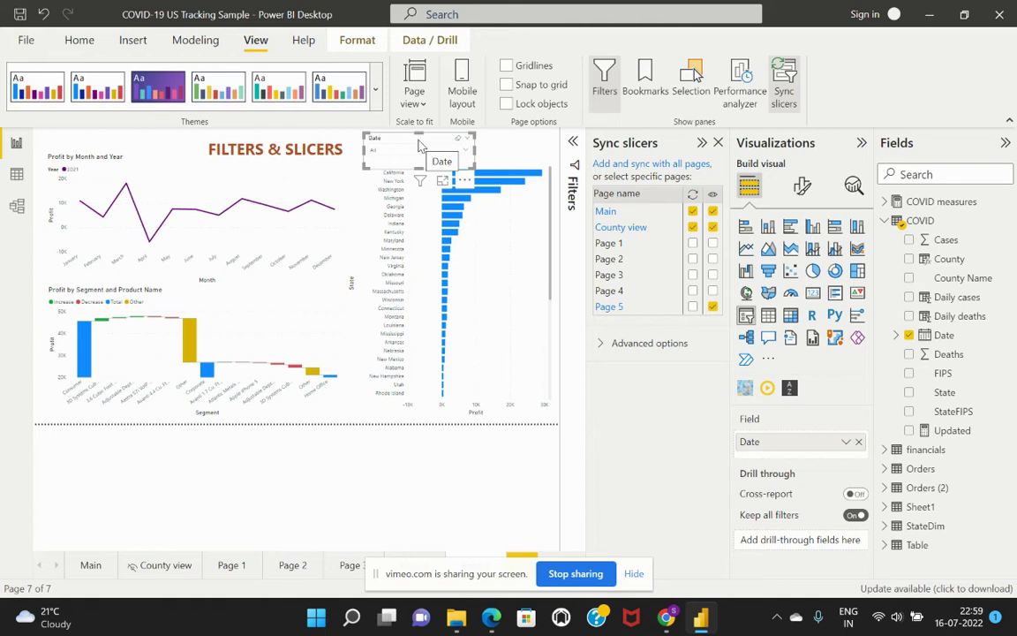
# Examine the Date slicer's page visibility settings and its advanced options for syncing by group name
pyautogui.click(713, 228)
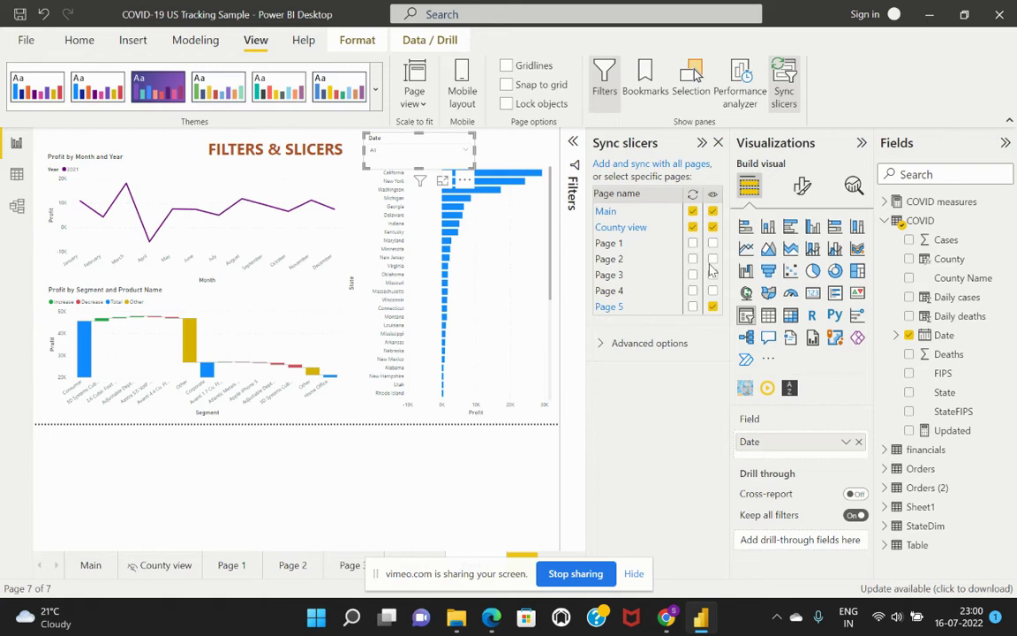
pyautogui.click(600, 343)
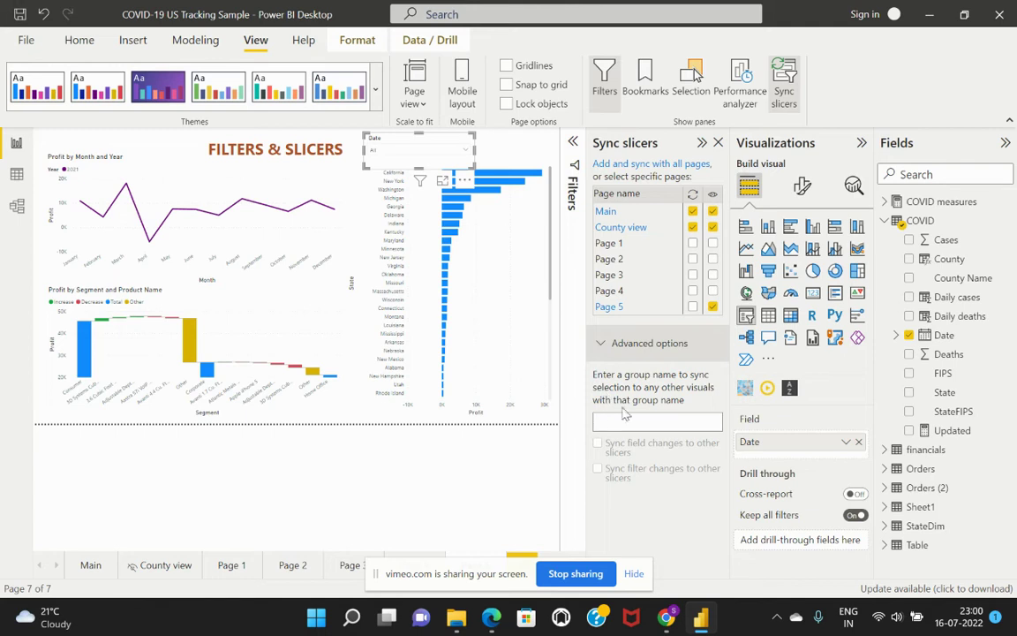
pyautogui.click(606, 343)
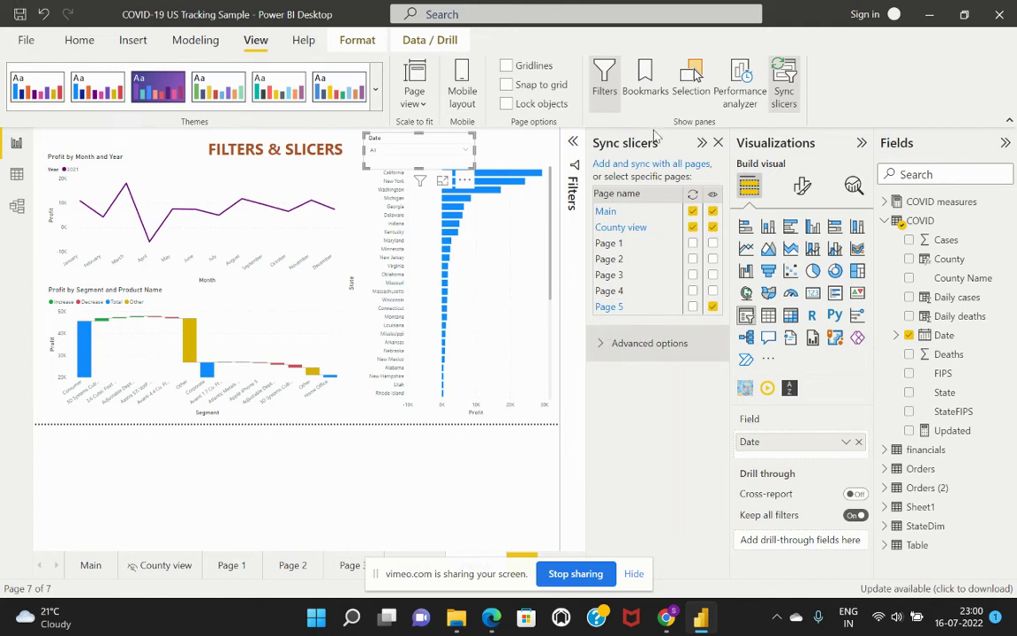
# Collapse the Sync slicers settings and review the filters applied to the Date slicer, the current page and all pages
pyautogui.click(703, 143)
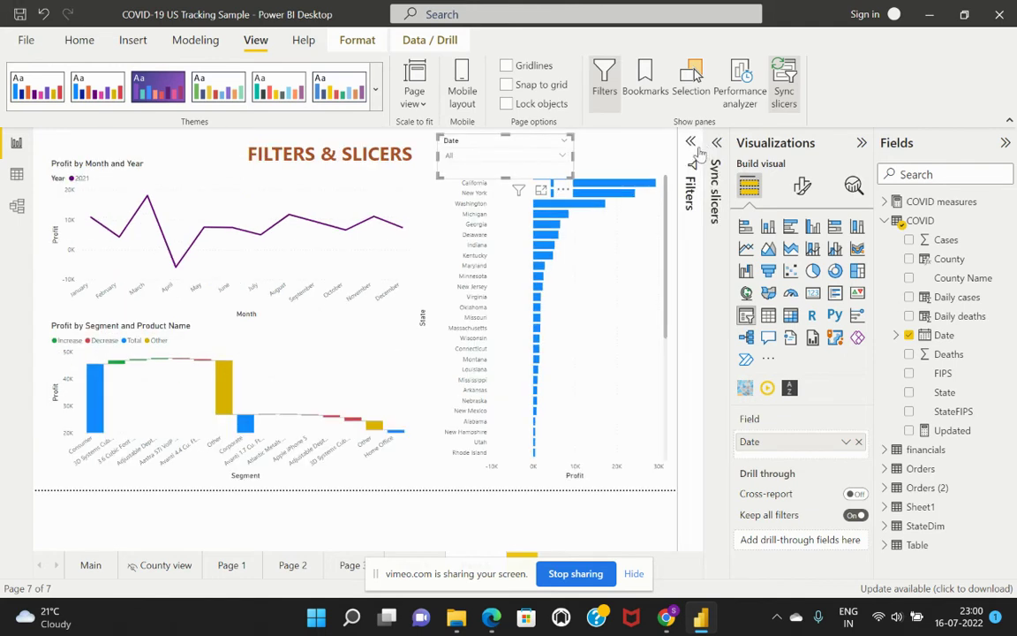
pyautogui.click(693, 176)
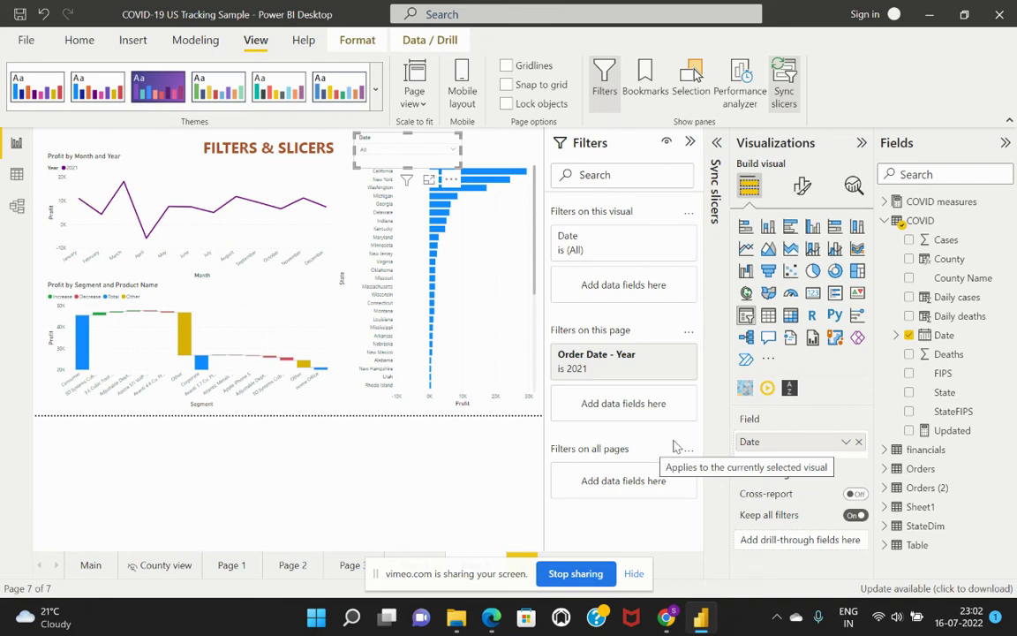
pyautogui.click(691, 143)
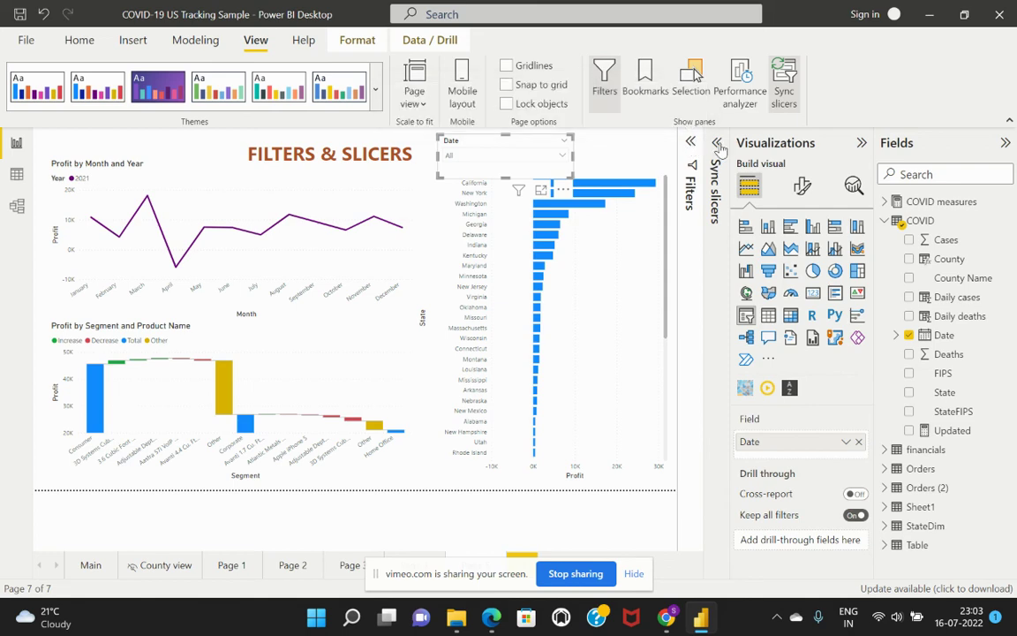
# Close the Sync slicers settings and collapse the Visualizations and Fields areas to give the report canvas more room
pyautogui.click(718, 142)
pyautogui.click(713, 142)
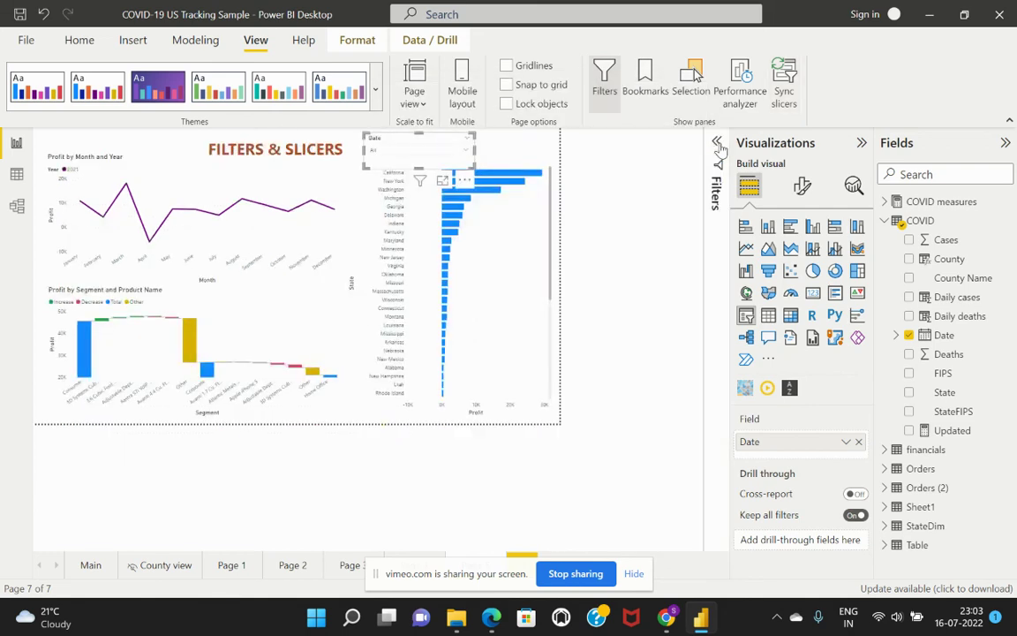
pyautogui.click(860, 144)
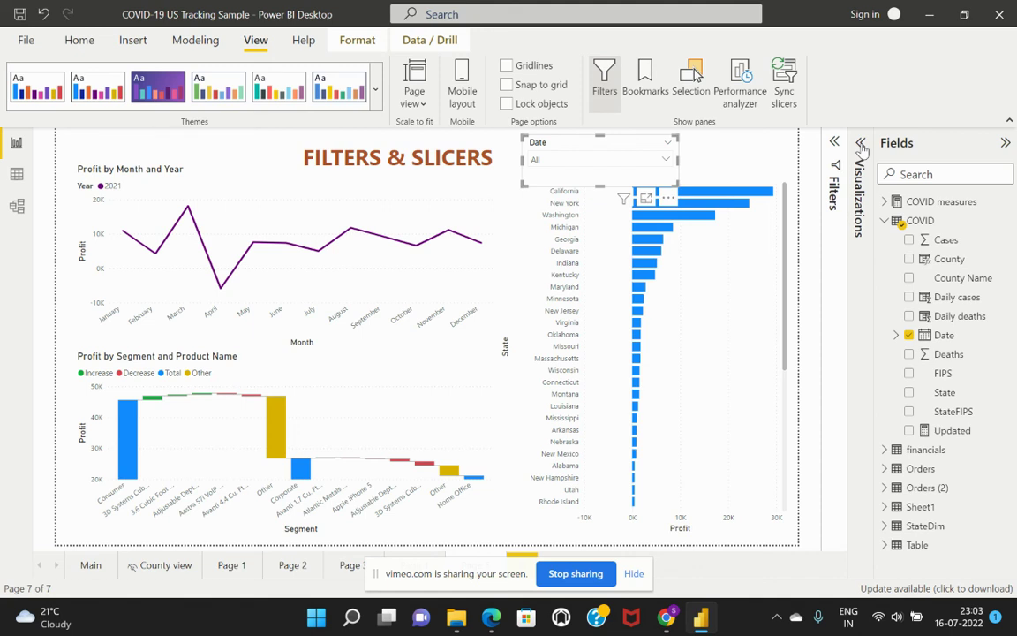
pyautogui.click(861, 143)
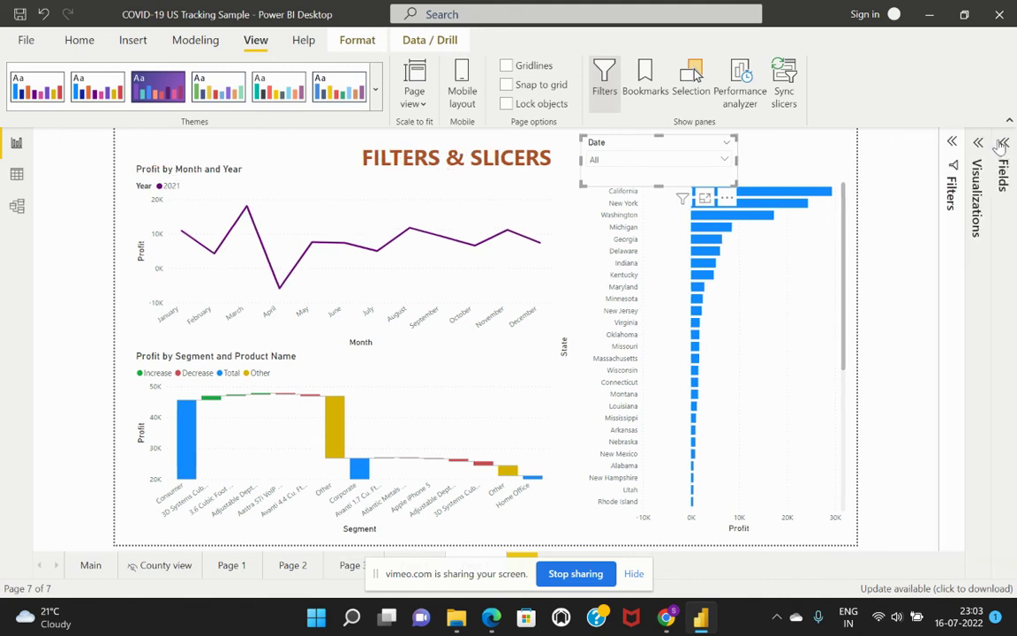